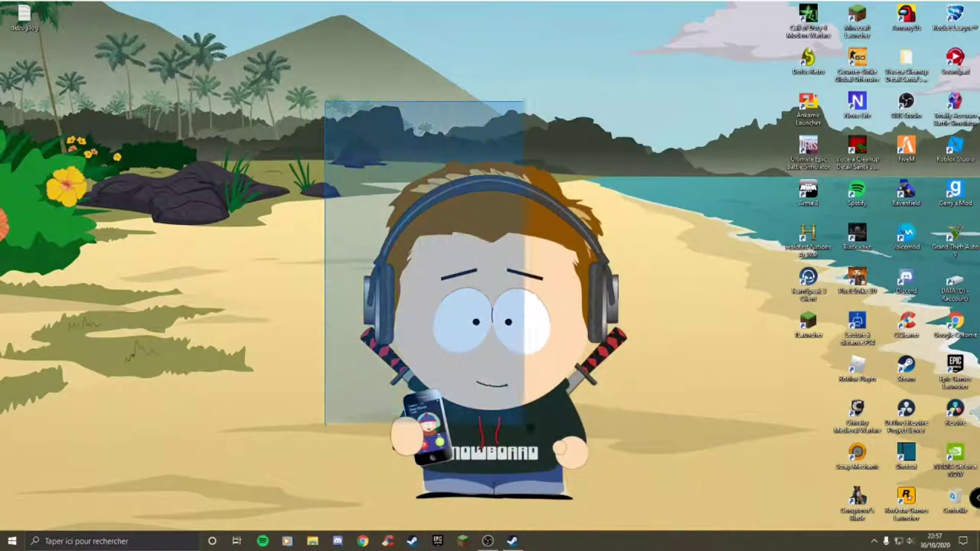
{"action": "left_click_drag", "start_coordinate": [674, 523], "coordinate": [319, 38]}
{"action": "left_click_drag", "start_coordinate": [332, 79], "coordinate": [719, 517]}
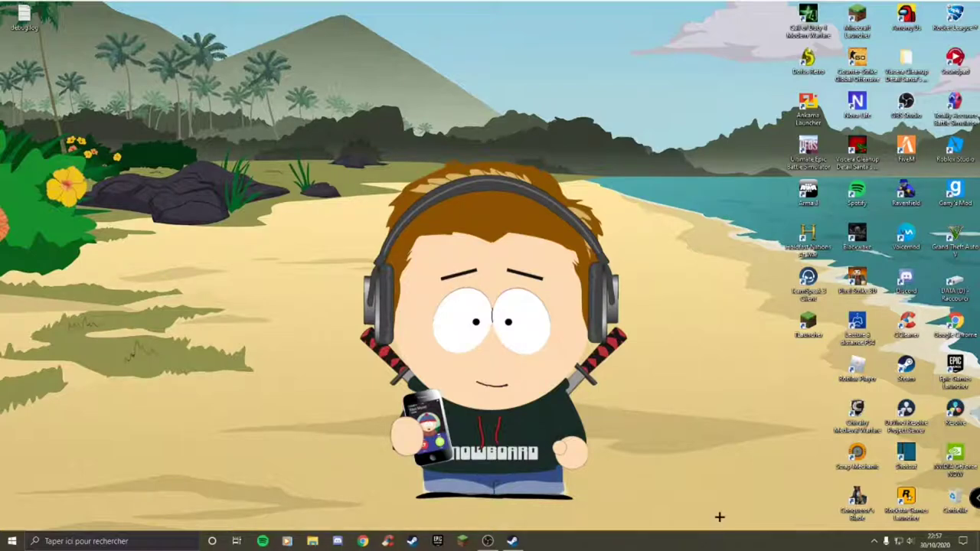
{"action": "left_click", "coordinate": [86, 540]}
{"action": "key", "text": "Escape"}
{"action": "mouse_move", "coordinate": [512, 541]}
{"action": "mouse_move", "coordinate": [504, 511]}
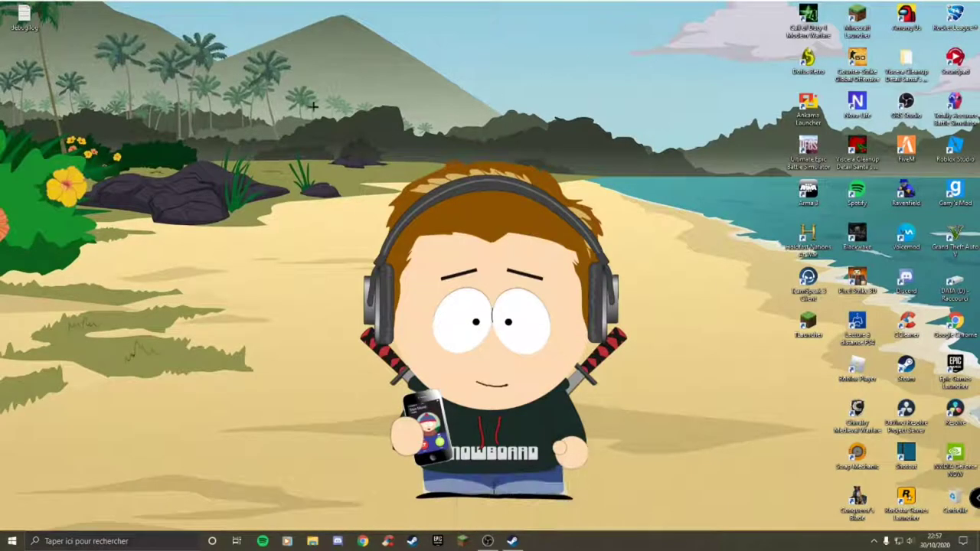
{"action": "left_click_drag", "start_coordinate": [282, 87], "coordinate": [679, 515]}
Search Windows for "panneau de configuration" and open the Panneau de configuration.
{"action": "left_click", "coordinate": [94, 541]}
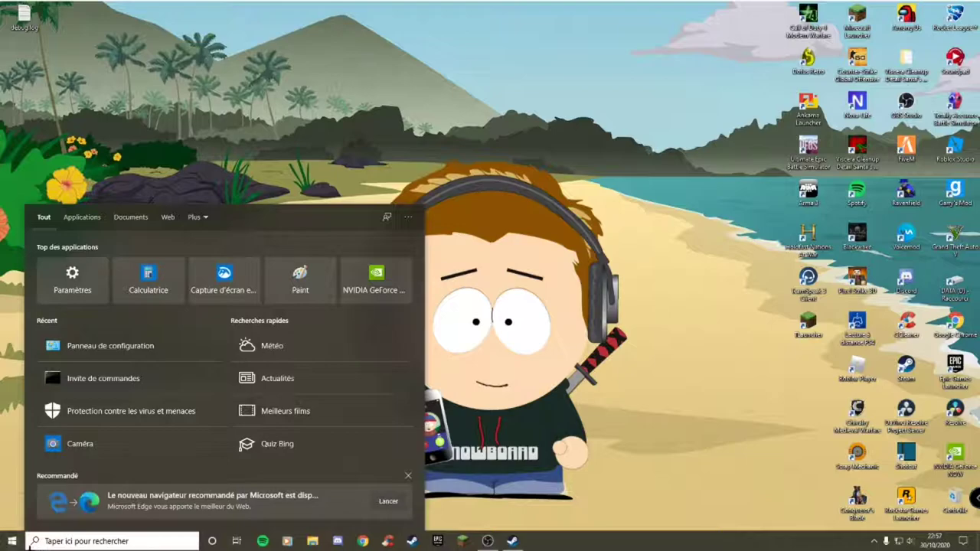
{"action": "type", "text": "p"}
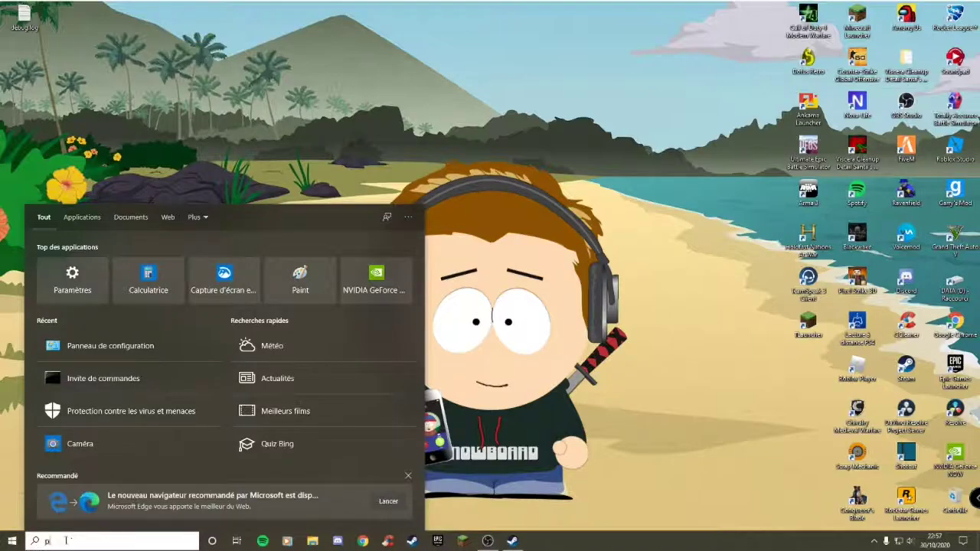
{"action": "type", "text": "anneau de"}
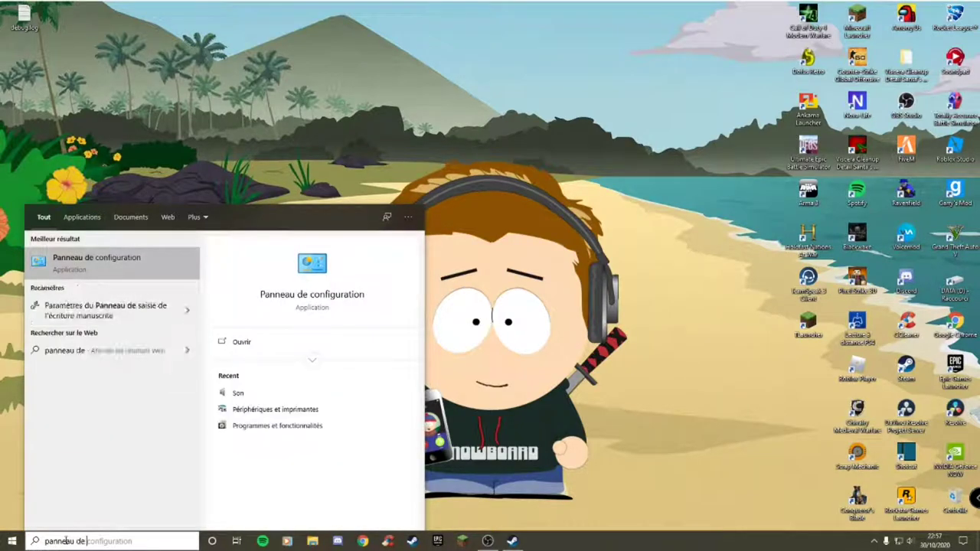
{"action": "type", "text": " confi"}
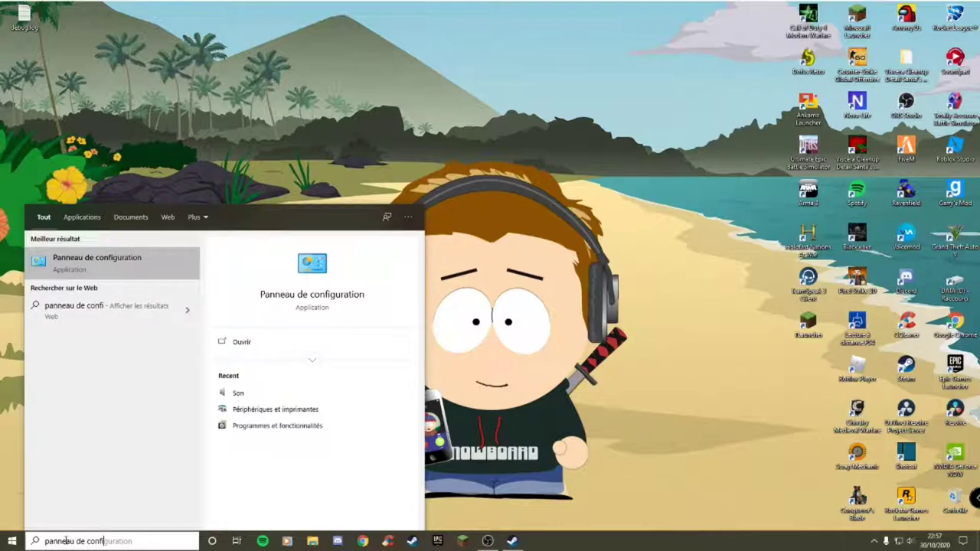
{"action": "type", "text": "guration"}
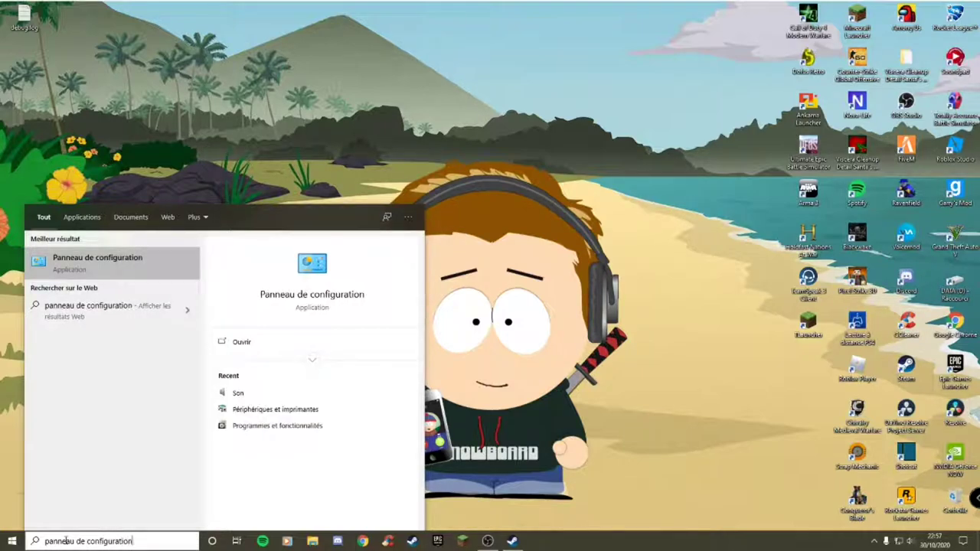
{"action": "key", "text": "Return"}
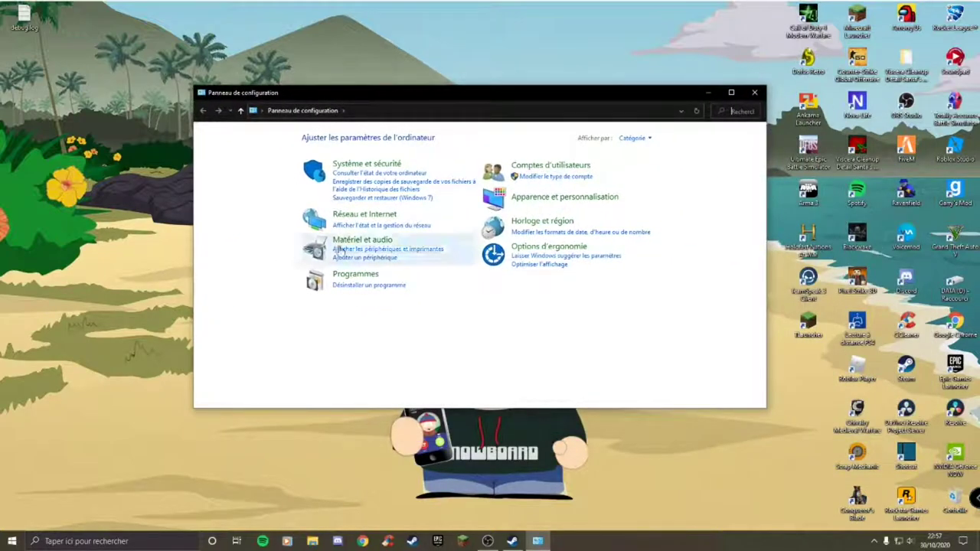
Open the Son settings under Matériel et audio and show the list of recording devices.
{"action": "left_click", "coordinate": [337, 246]}
{"action": "key", "text": "Down"}
{"action": "key", "text": "Down"}
{"action": "key", "text": "Return"}
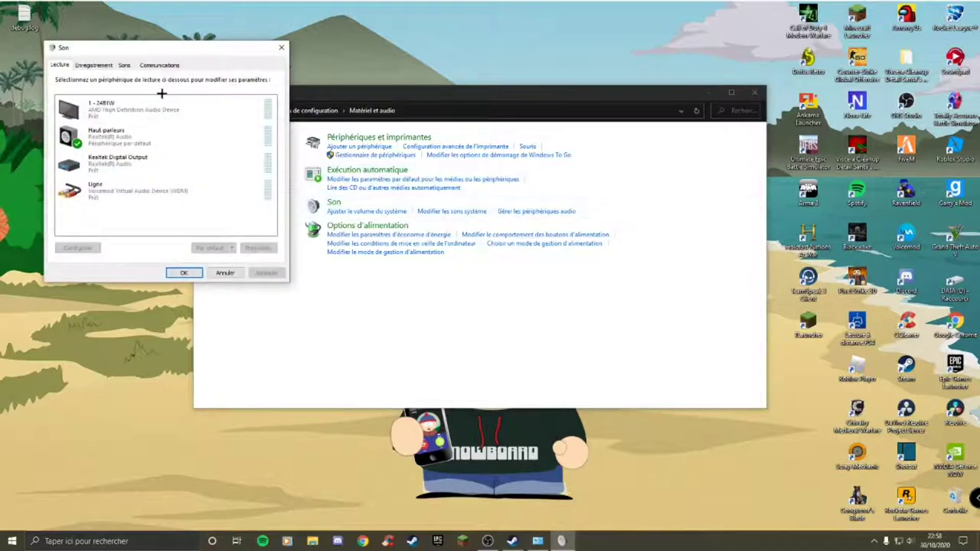
{"action": "left_click_drag", "start_coordinate": [98, 42], "coordinate": [278, 104]}
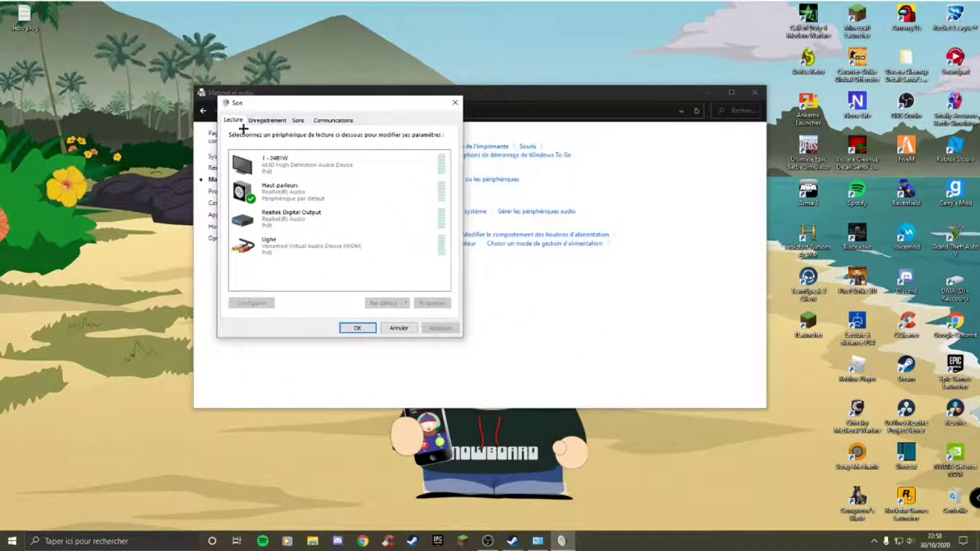
{"action": "left_click", "coordinate": [264, 120]}
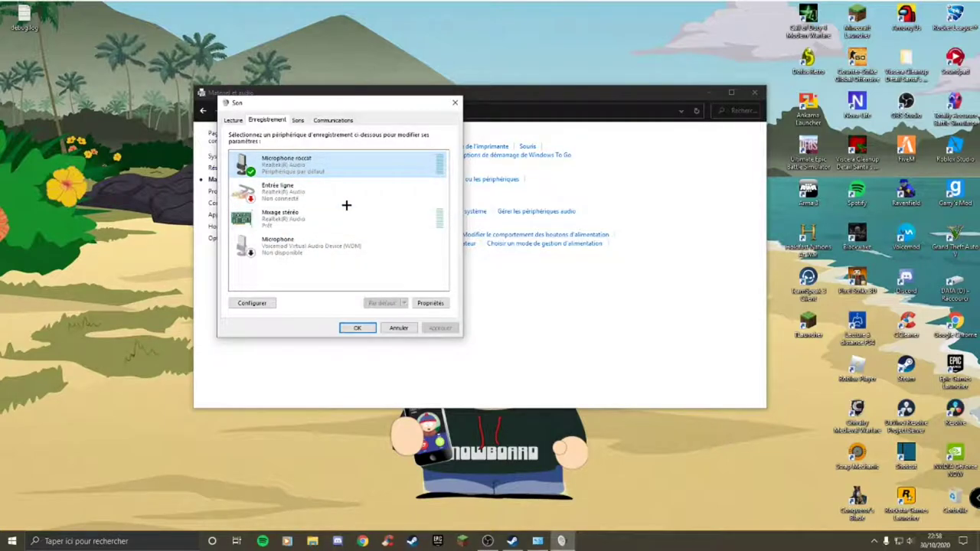
Examine the actions available for the Voicemod virtual microphone and the Microphone roccat among the recording devices.
{"action": "left_click", "coordinate": [285, 251]}
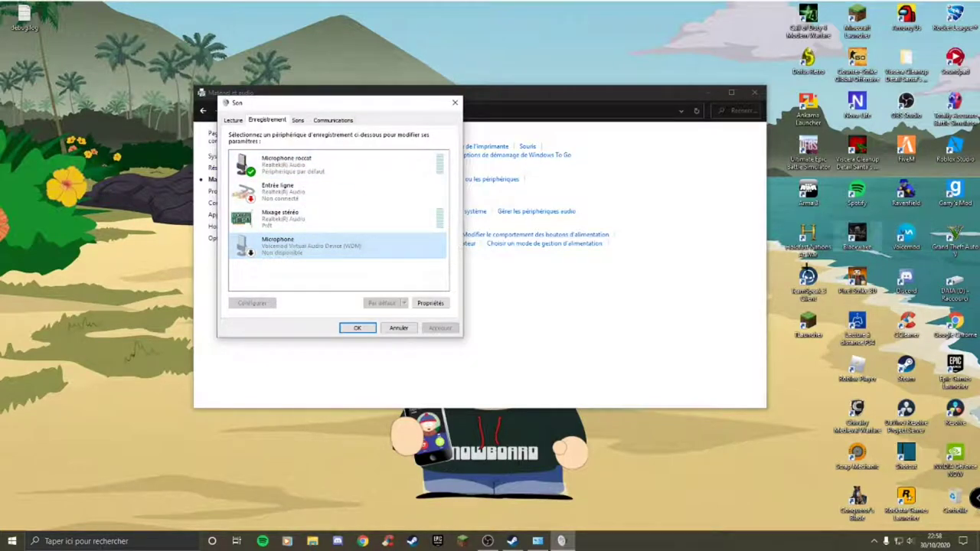
{"action": "left_click", "coordinate": [281, 172]}
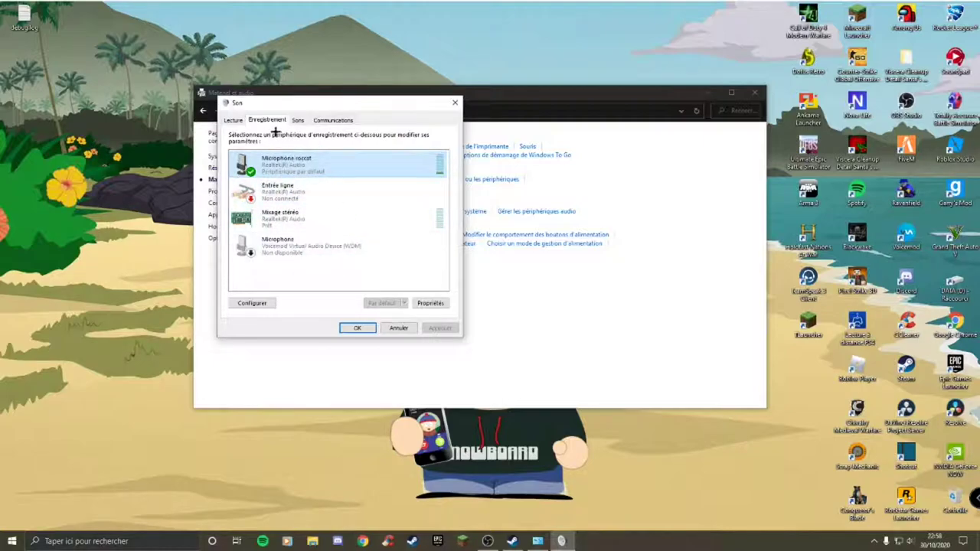
{"action": "right_click", "coordinate": [270, 246]}
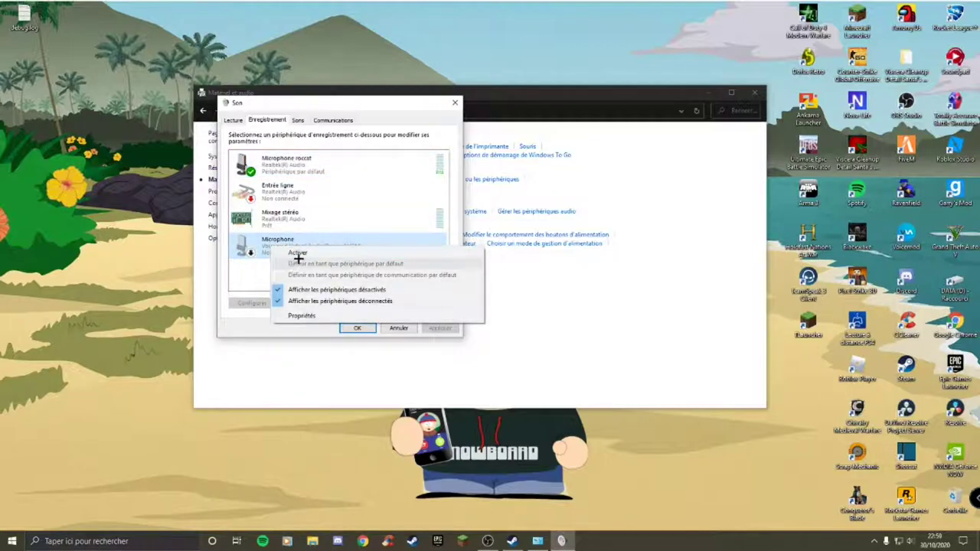
{"action": "left_click", "coordinate": [295, 165]}
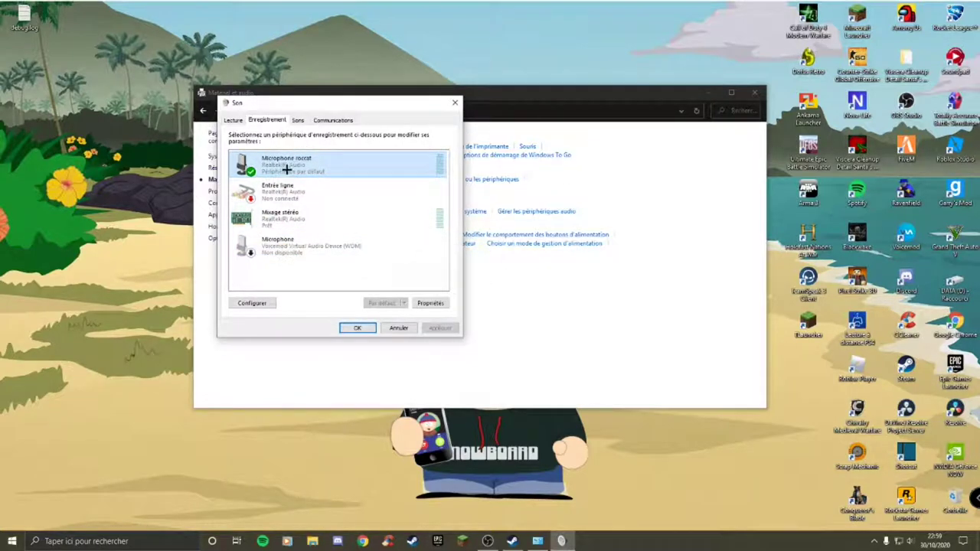
{"action": "right_click", "coordinate": [286, 170]}
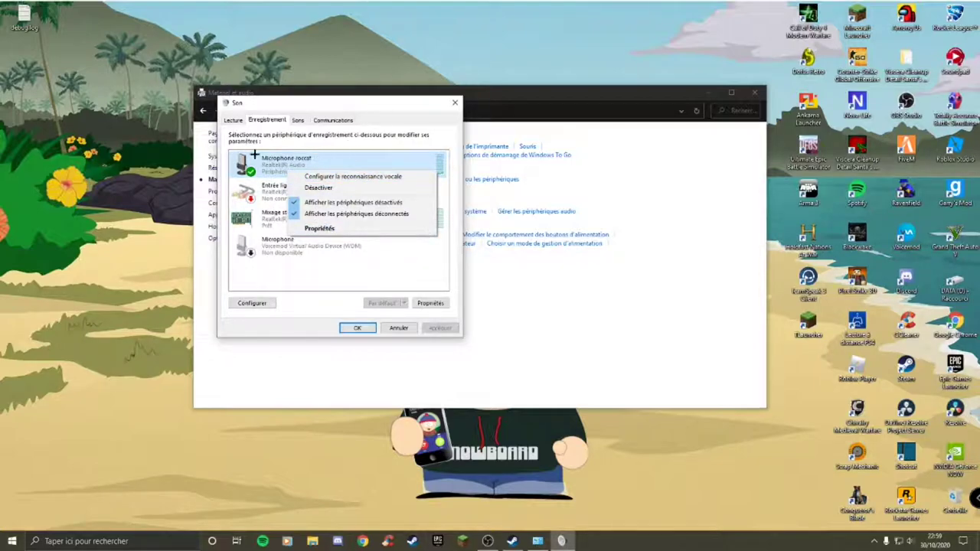
{"action": "left_click", "coordinate": [329, 163]}
{"action": "right_click", "coordinate": [292, 246]}
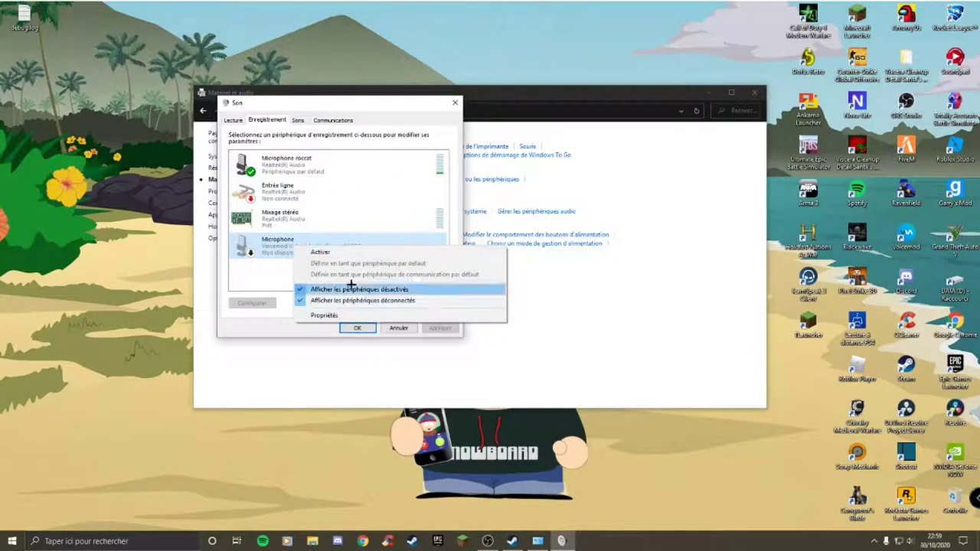
{"action": "left_click", "coordinate": [271, 161]}
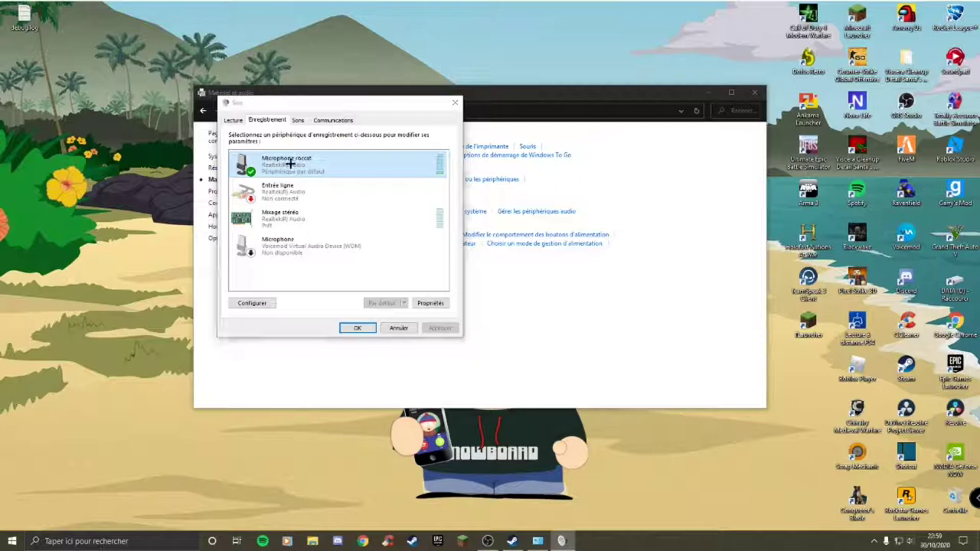
Review the Microphone roccat's listening and level properties, then close the sound settings and the control panel.
{"action": "double_click", "coordinate": [288, 162]}
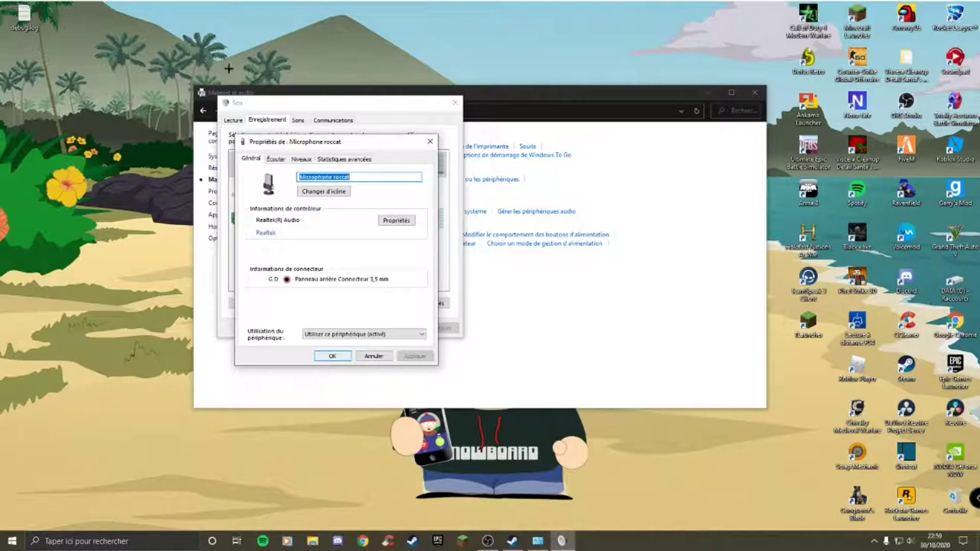
{"action": "left_click", "coordinate": [274, 158]}
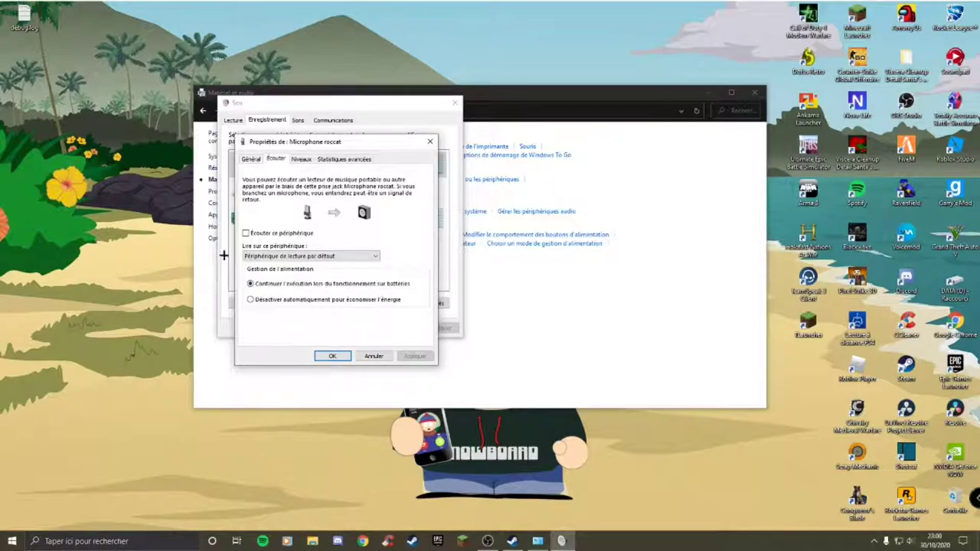
{"action": "left_click", "coordinate": [302, 159]}
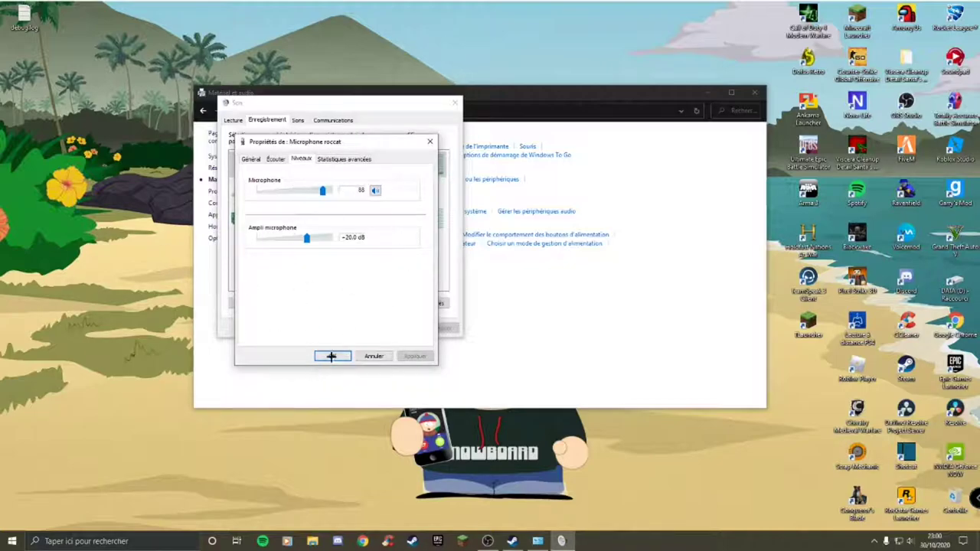
{"action": "left_click", "coordinate": [331, 356]}
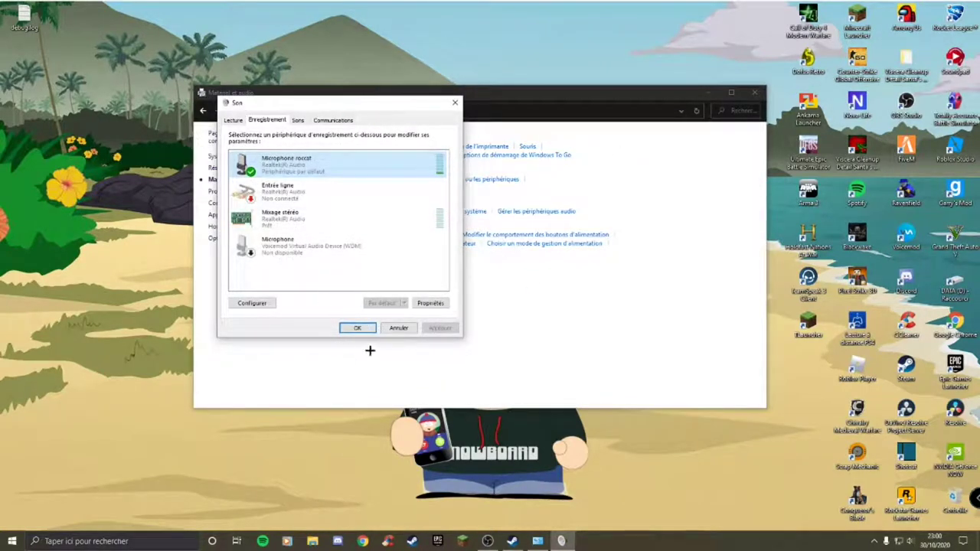
{"action": "left_click", "coordinate": [356, 327]}
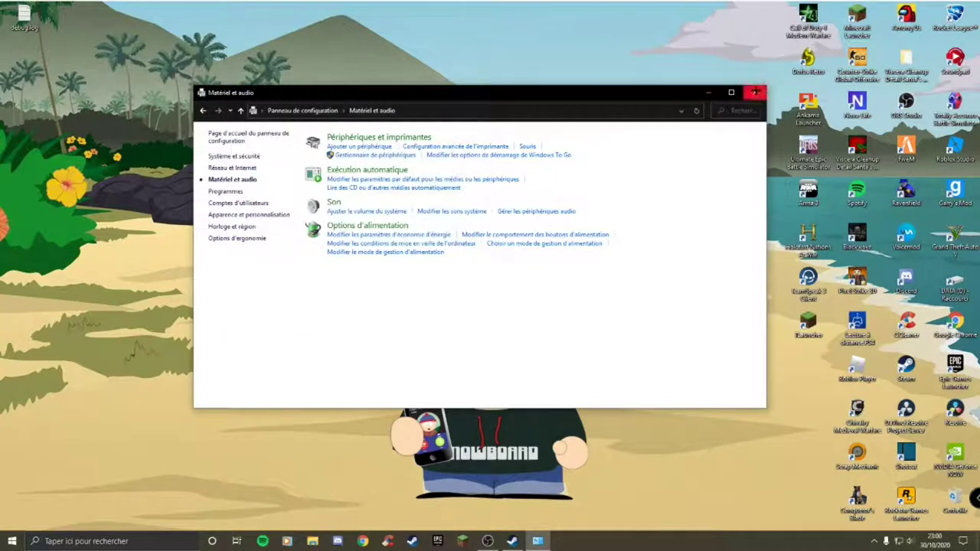
{"action": "left_click", "coordinate": [755, 92]}
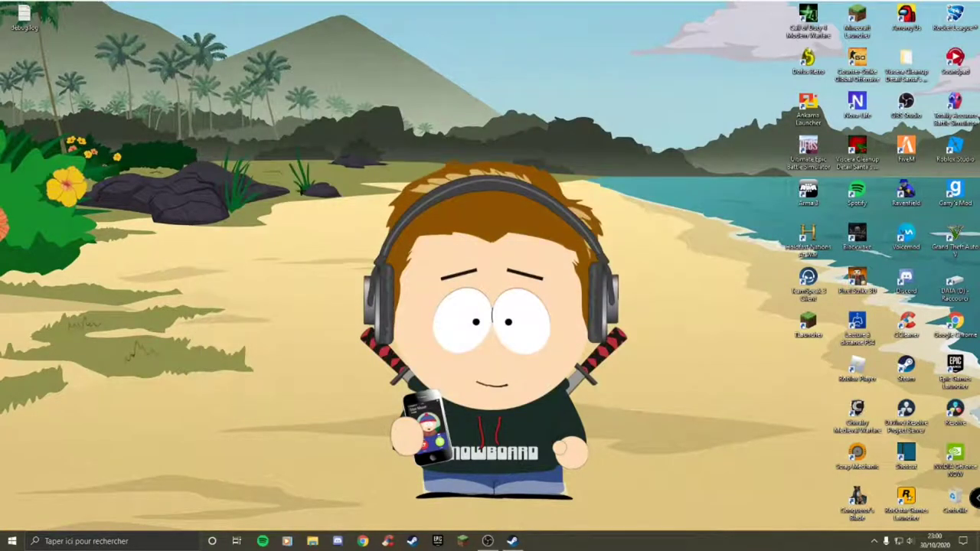
Switch to Steam and open the voice settings of the contacts list.
{"action": "left_click", "coordinate": [512, 541]}
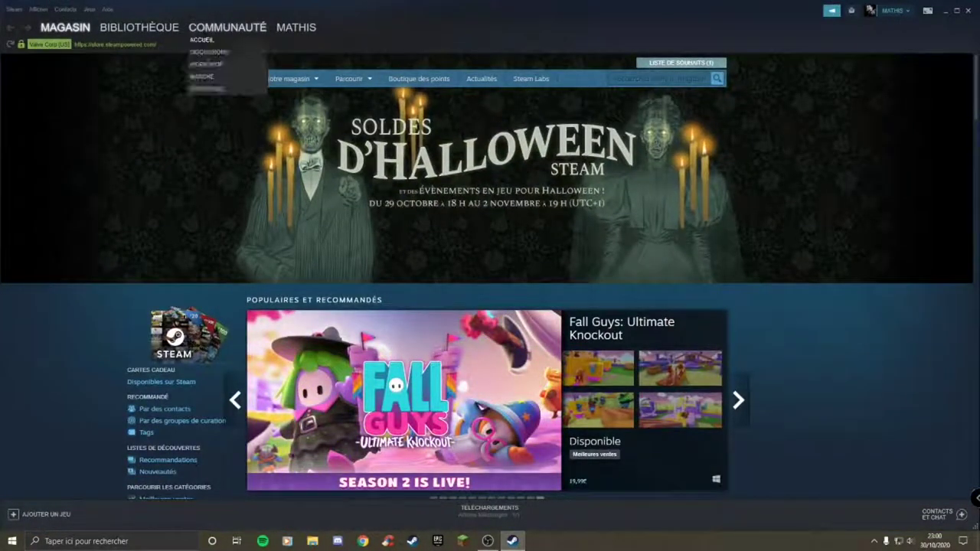
{"action": "left_click", "coordinate": [72, 9]}
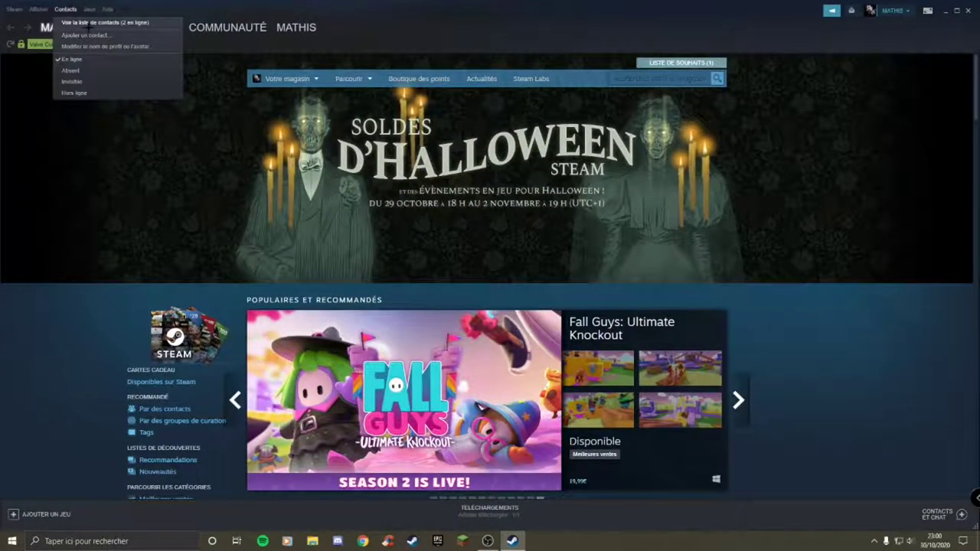
{"action": "left_click", "coordinate": [67, 27]}
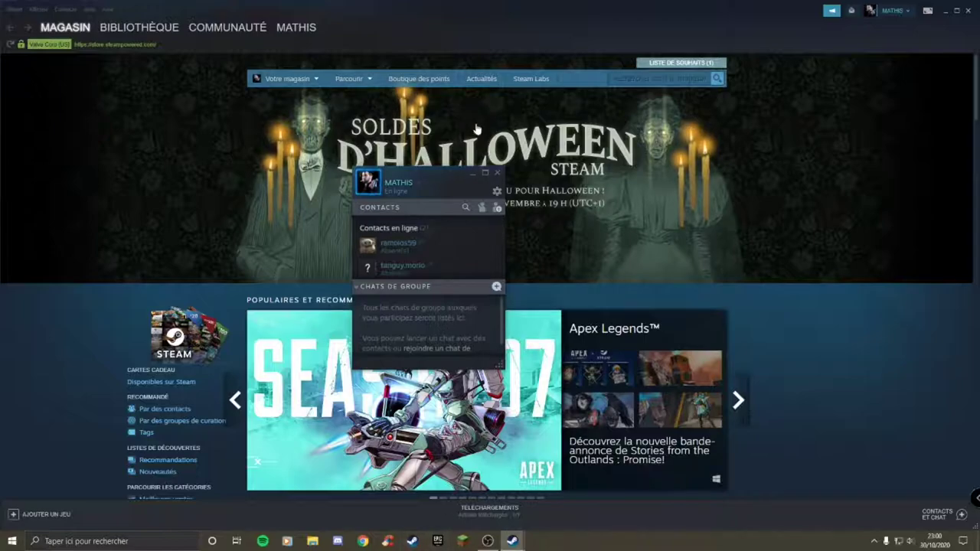
{"action": "left_click", "coordinate": [496, 193]}
{"action": "left_click", "coordinate": [296, 199]}
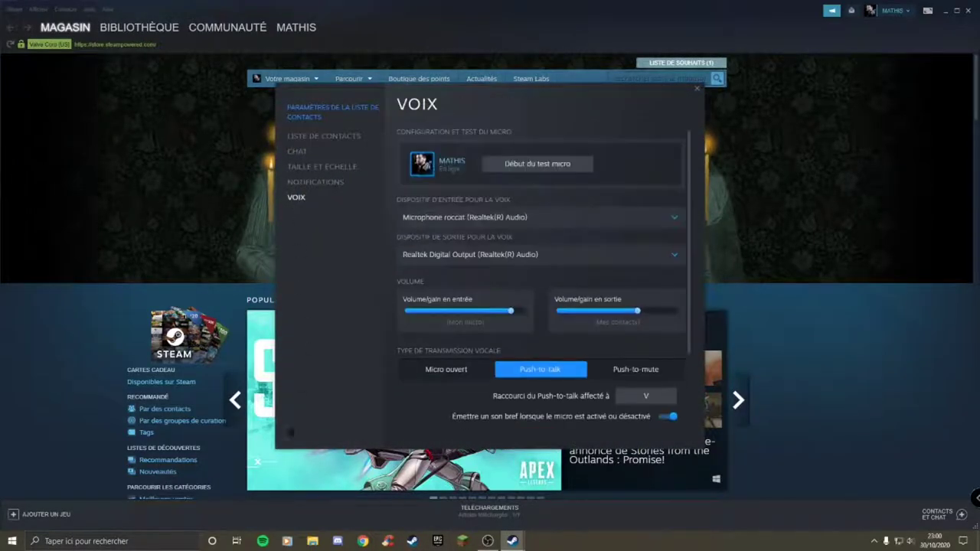
Run the Steam microphone test twice, stopping it each time.
{"action": "left_click", "coordinate": [522, 168]}
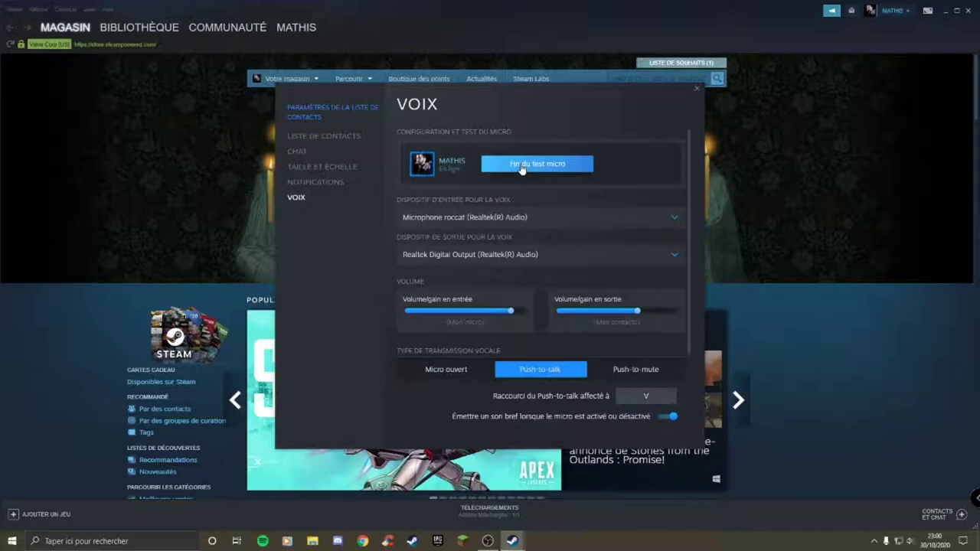
{"action": "left_click", "coordinate": [521, 168]}
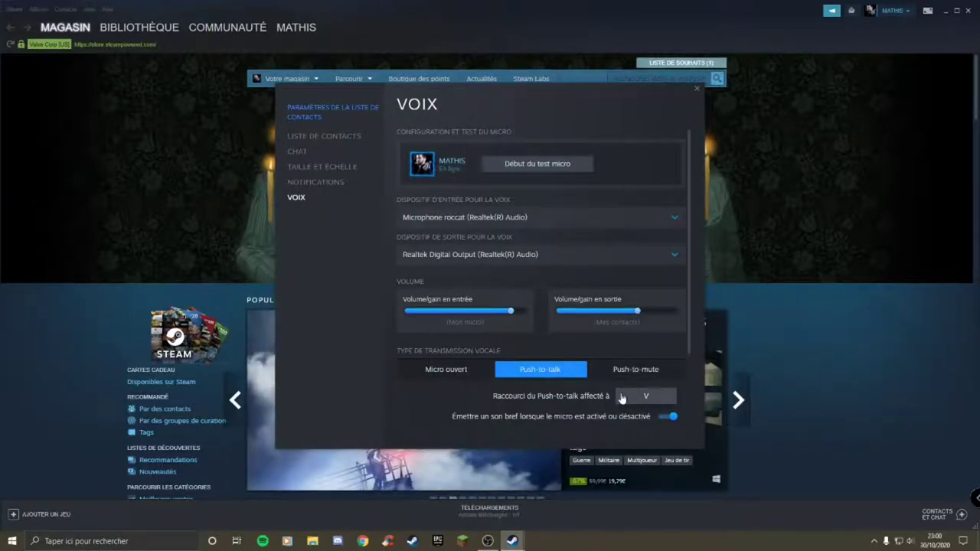
{"action": "left_click", "coordinate": [511, 159]}
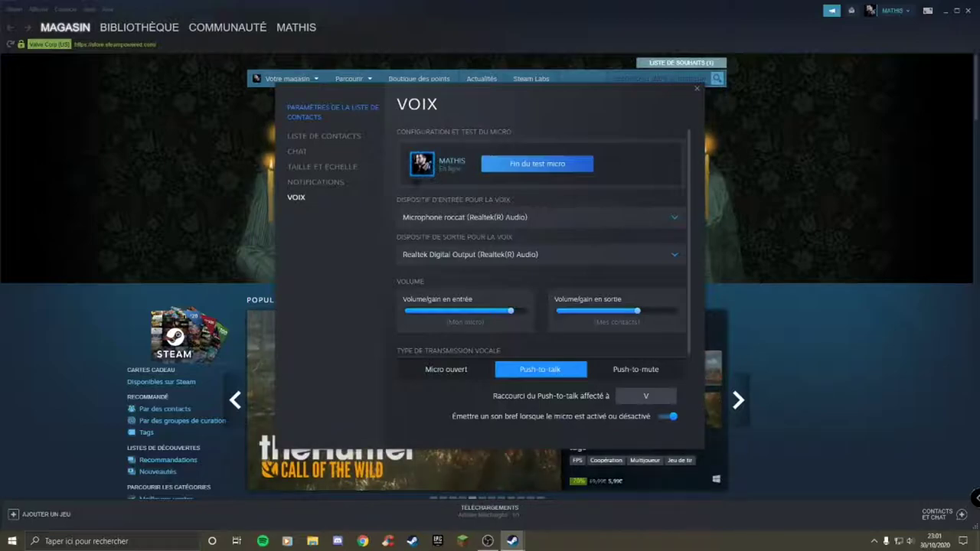
{"action": "left_click", "coordinate": [534, 165]}
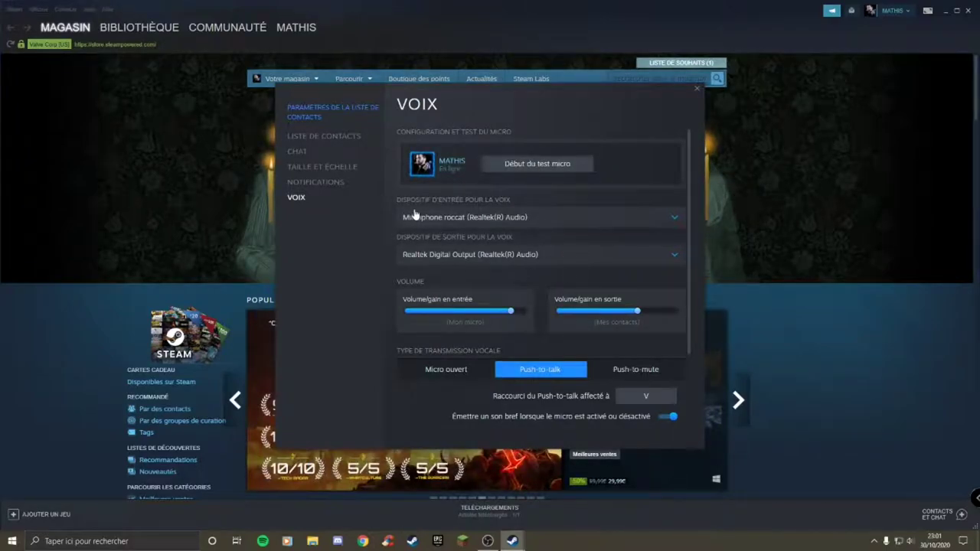
Review the available voice input devices and the remaining voice transmission settings.
{"action": "left_click", "coordinate": [527, 219]}
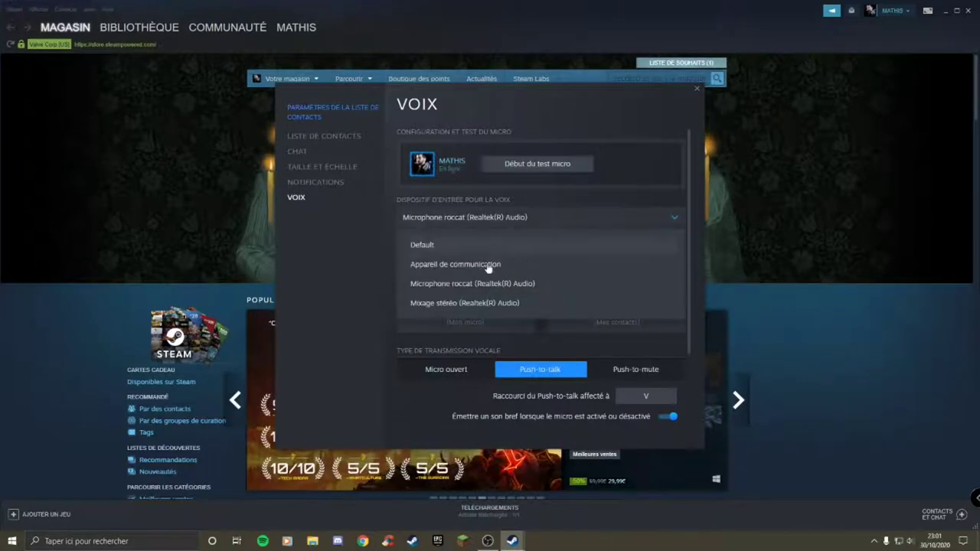
{"action": "left_click", "coordinate": [484, 220]}
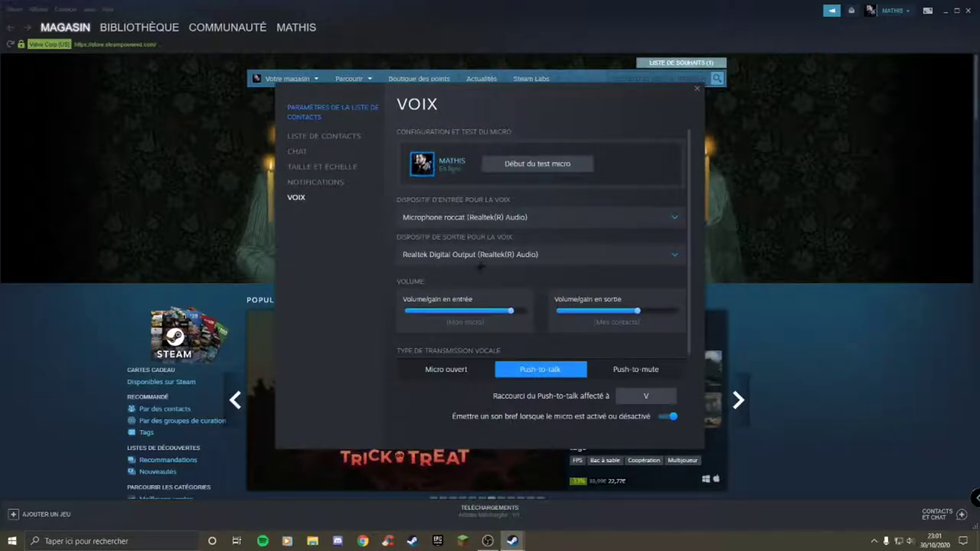
{"action": "scroll", "coordinate": [509, 264], "scroll_direction": "down", "scroll_amount": 2}
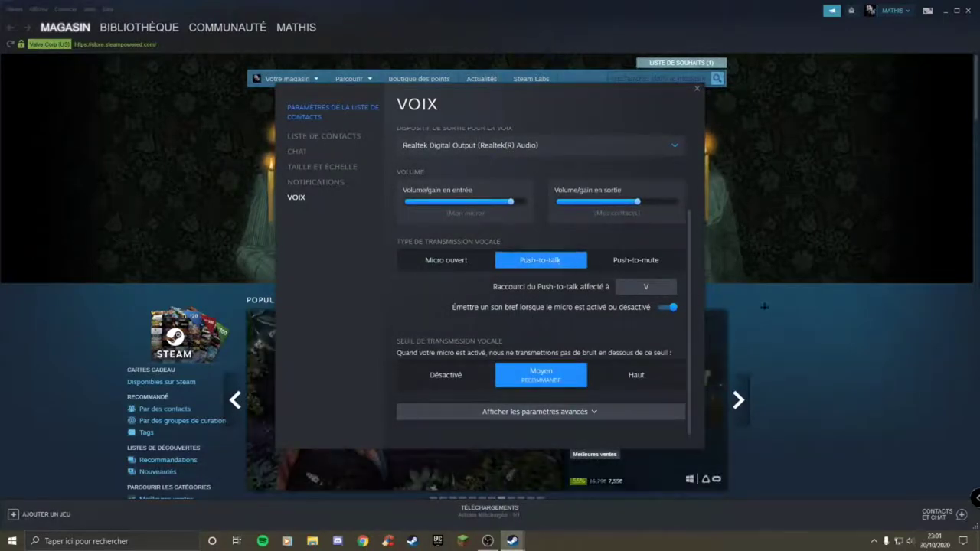
{"action": "scroll", "coordinate": [517, 217], "scroll_direction": "up", "scroll_amount": 2}
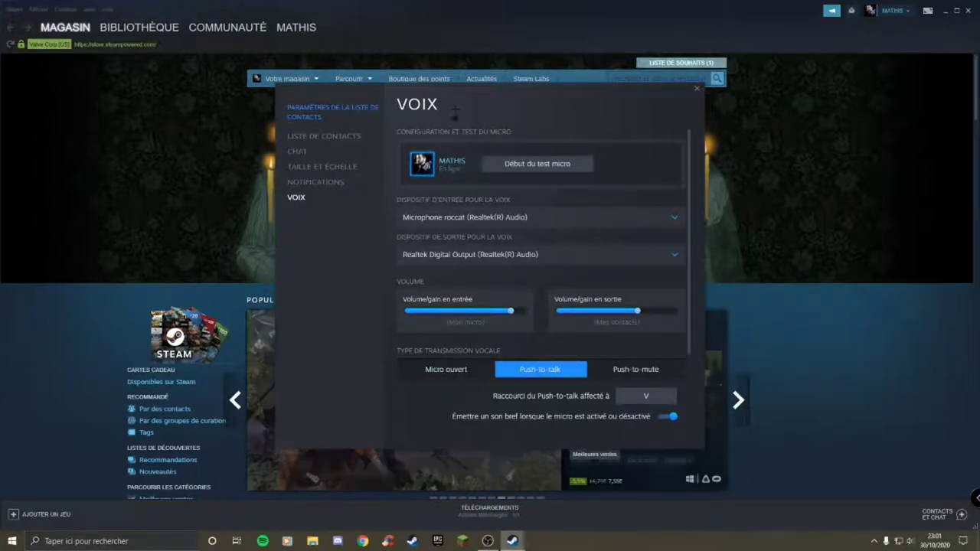
{"action": "left_click_drag", "start_coordinate": [434, 87], "coordinate": [437, 188]}
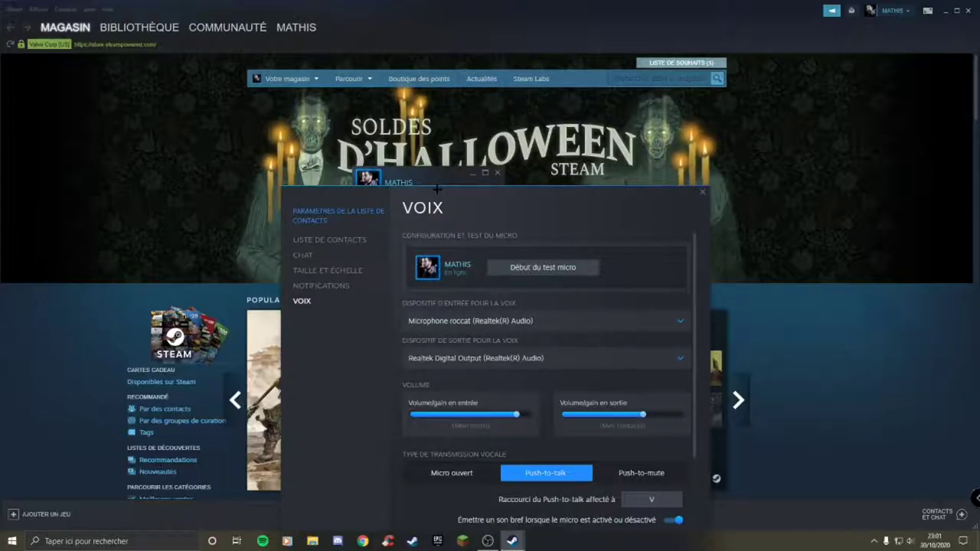
{"action": "left_click_drag", "start_coordinate": [436, 187], "coordinate": [403, 4]}
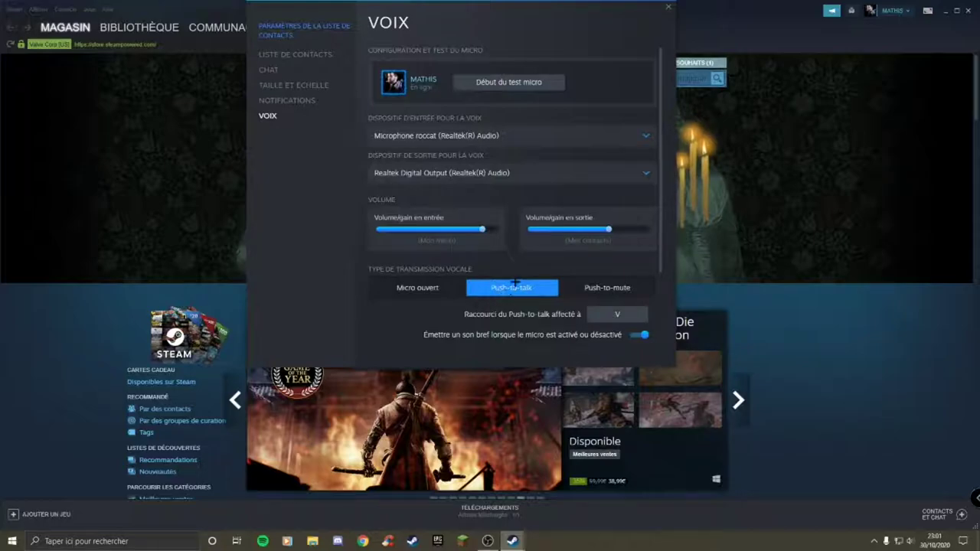
{"action": "left_click_drag", "start_coordinate": [444, 8], "coordinate": [430, 171]}
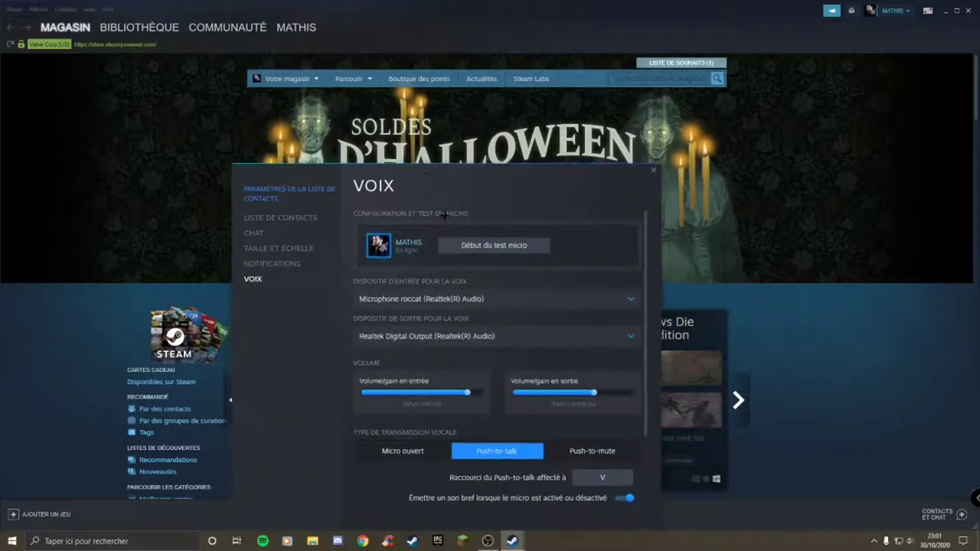
{"action": "scroll", "coordinate": [486, 484], "scroll_direction": "down", "scroll_amount": 3}
{"action": "scroll", "coordinate": [486, 483], "scroll_direction": "up", "scroll_amount": 3}
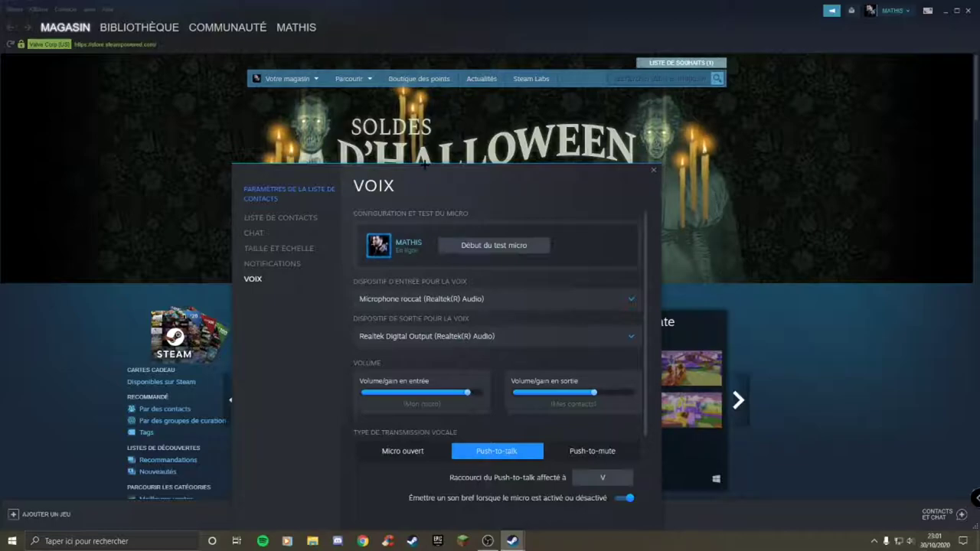
{"action": "left_click_drag", "start_coordinate": [403, 168], "coordinate": [449, 130]}
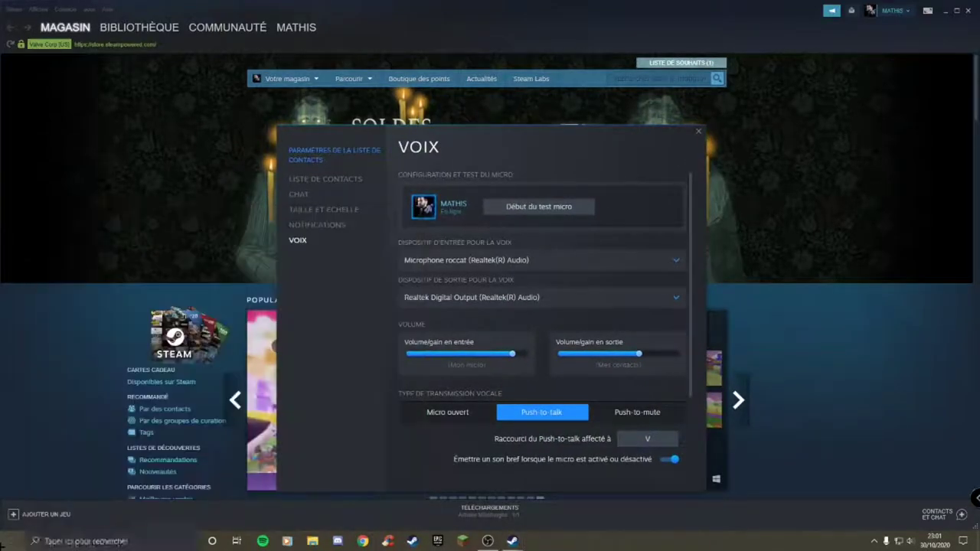
Open the Windows settings, search Windows for "micro" and open the microphone privacy settings.
{"action": "left_click", "coordinate": [11, 541]}
{"action": "left_click", "coordinate": [13, 494]}
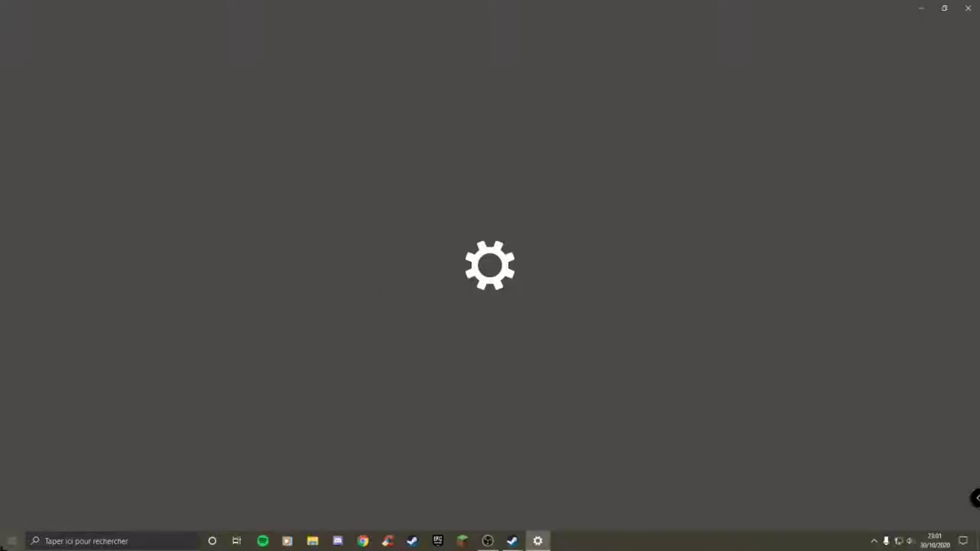
{"action": "left_click", "coordinate": [31, 540]}
{"action": "type", "text": "mp"}
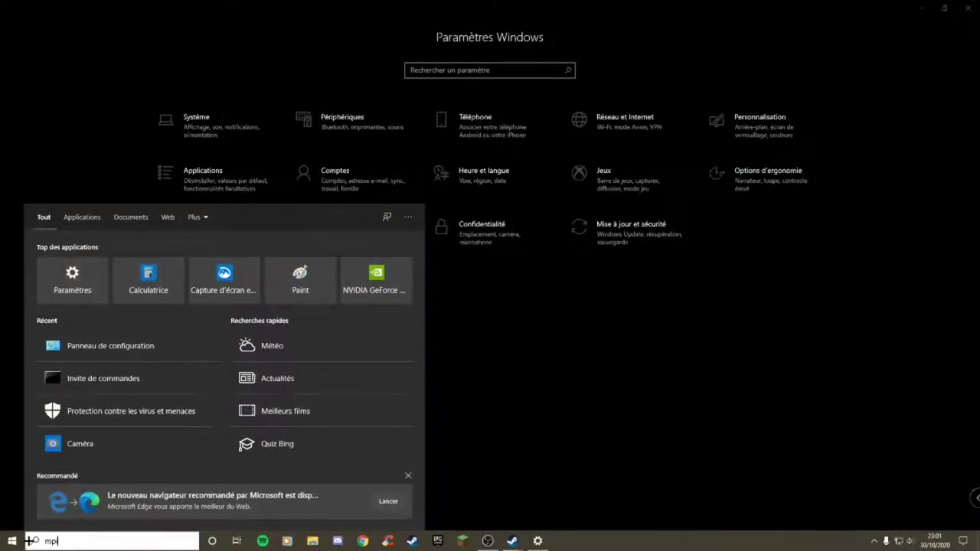
{"action": "type", "text": "icro"}
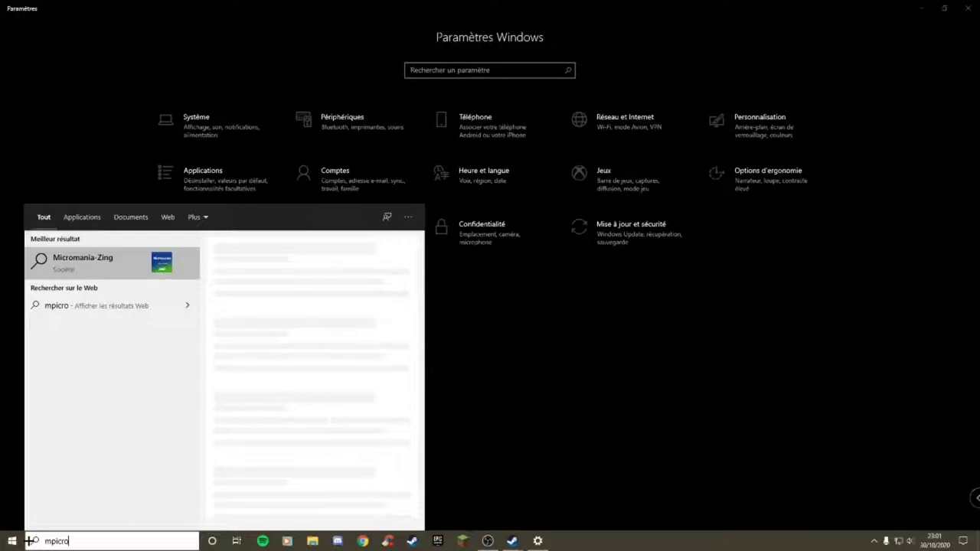
{"action": "key", "text": "BackSpace"}
{"action": "key", "text": "BackSpace"}
{"action": "key", "text": "BackSpace"}
{"action": "key", "text": "BackSpace"}
{"action": "key", "text": "BackSpace"}
{"action": "type", "text": "icro"}
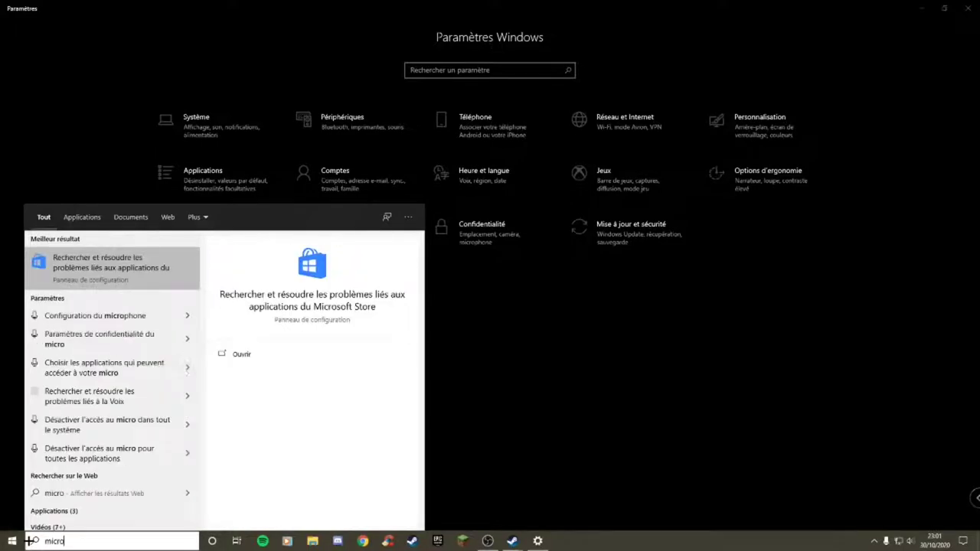
{"action": "left_click", "coordinate": [136, 326]}
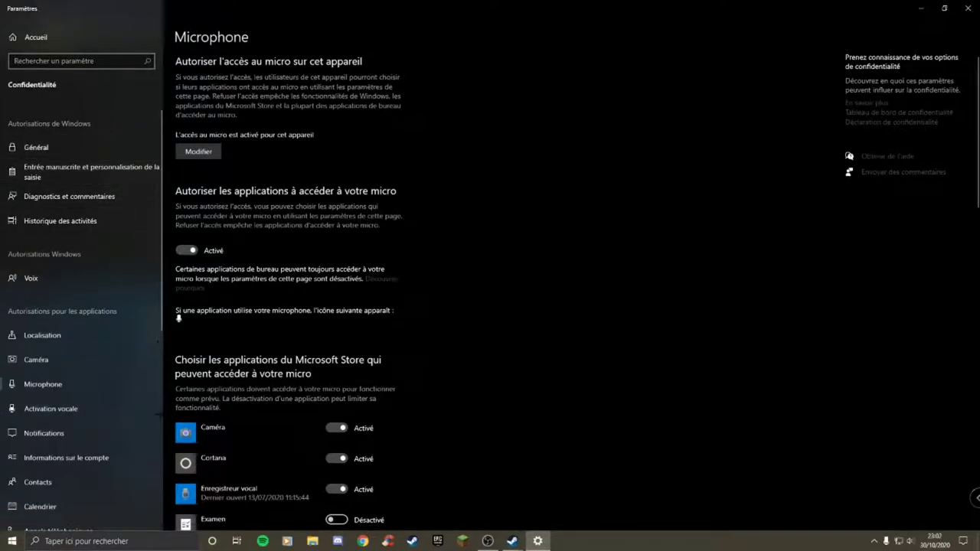
Review the microphone access permissions and the full list of applications that can use the microphone.
{"action": "left_click", "coordinate": [43, 384]}
{"action": "scroll", "coordinate": [81, 307], "scroll_direction": "down", "scroll_amount": 5}
{"action": "scroll", "coordinate": [291, 344], "scroll_direction": "down", "scroll_amount": 20}
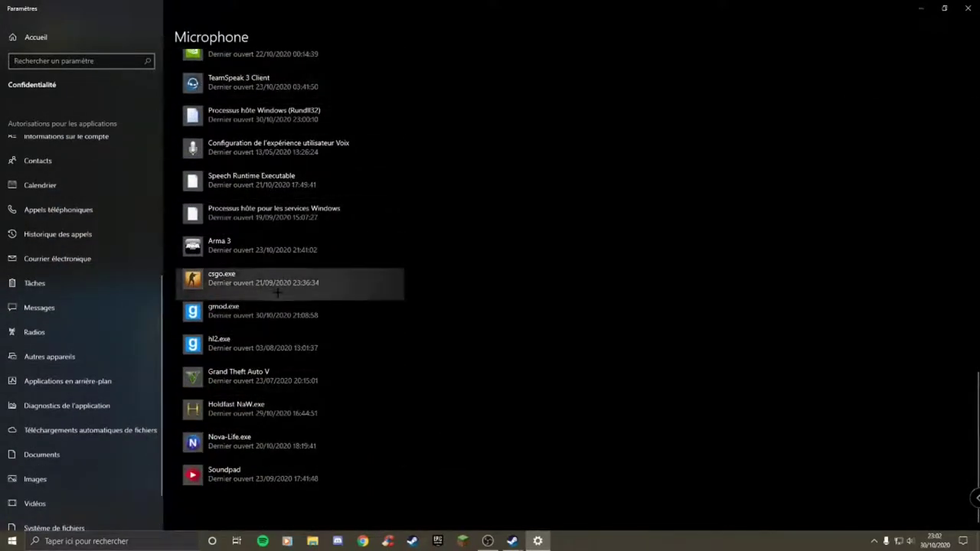
{"action": "scroll", "coordinate": [291, 345], "scroll_direction": "up", "scroll_amount": 20}
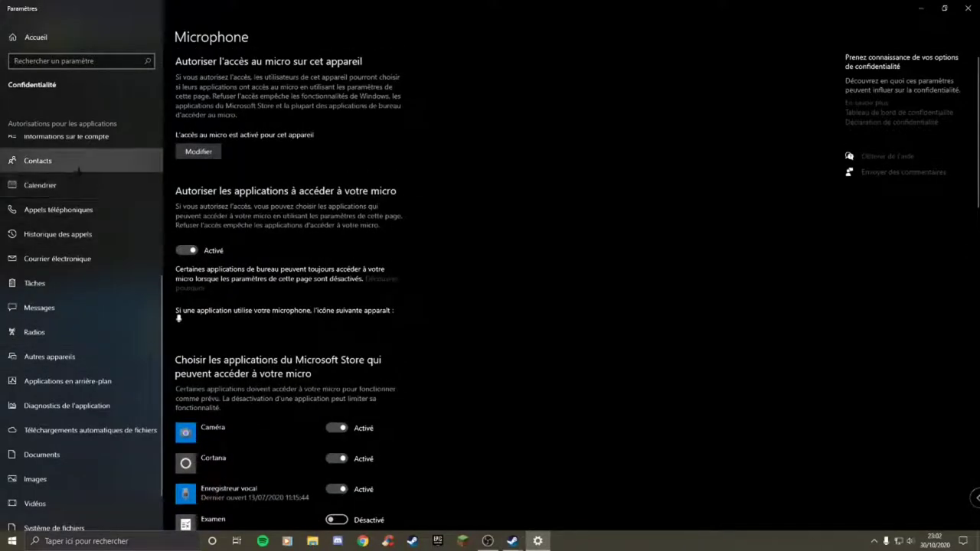
Search the Windows settings for "configuration" and open the "Configuration du microphone" result.
{"action": "left_click", "coordinate": [63, 60]}
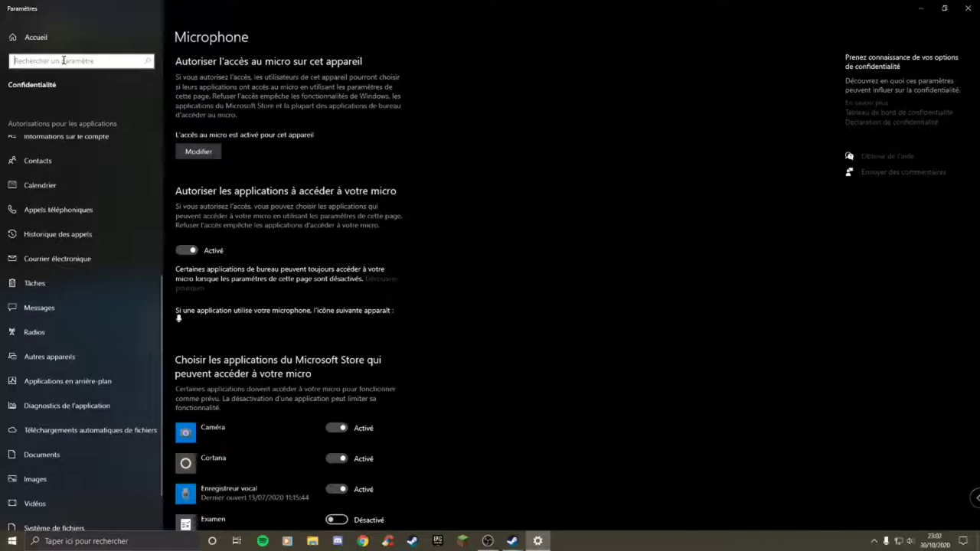
{"action": "type", "text": "config"}
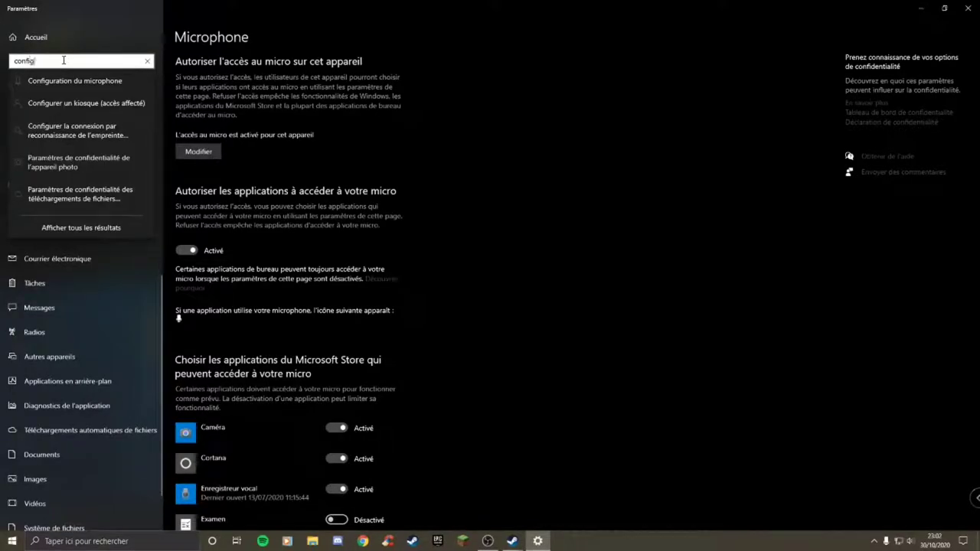
{"action": "type", "text": "uration"}
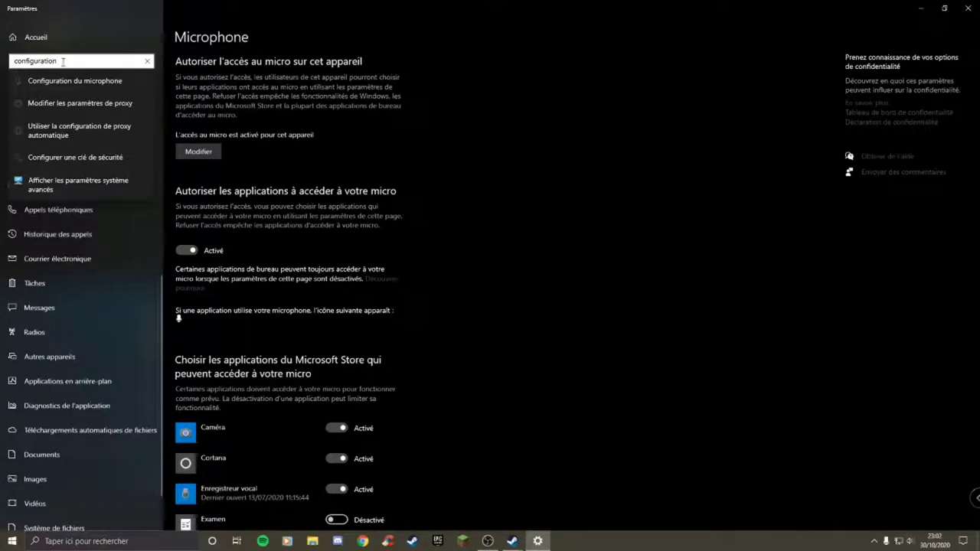
{"action": "left_click", "coordinate": [74, 81]}
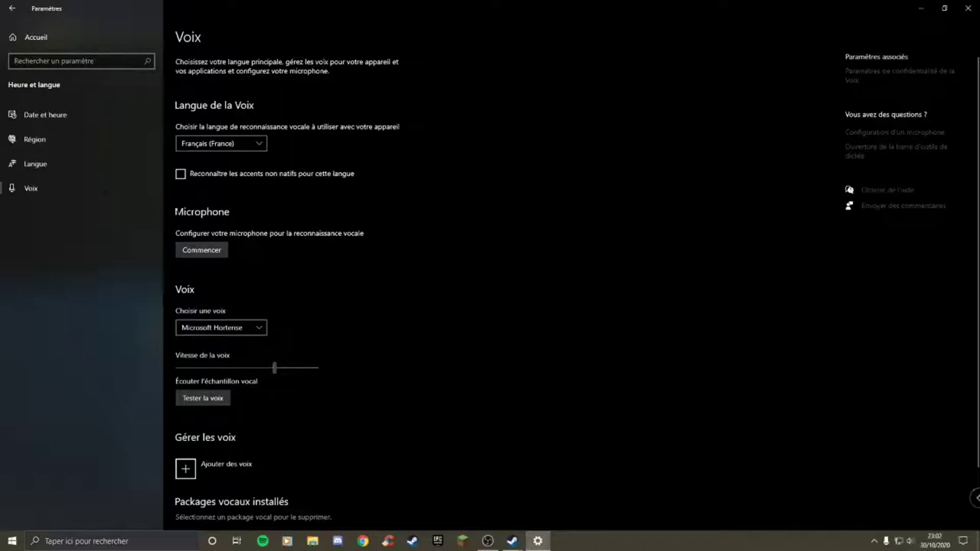
Check the available voices keeping Microsoft Hortense, test the voice sample, and close the Windows settings to return to Steam.
{"action": "left_click", "coordinate": [218, 328]}
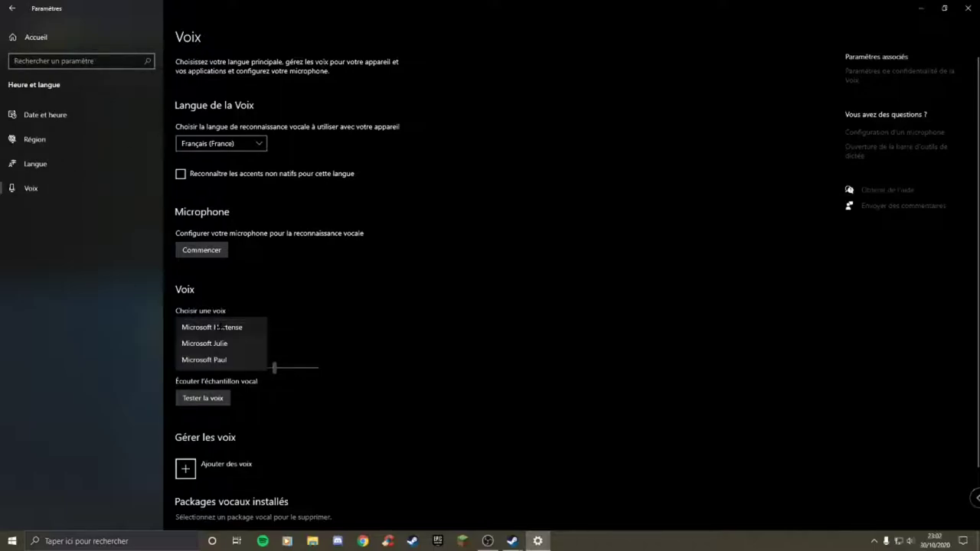
{"action": "left_click", "coordinate": [218, 328]}
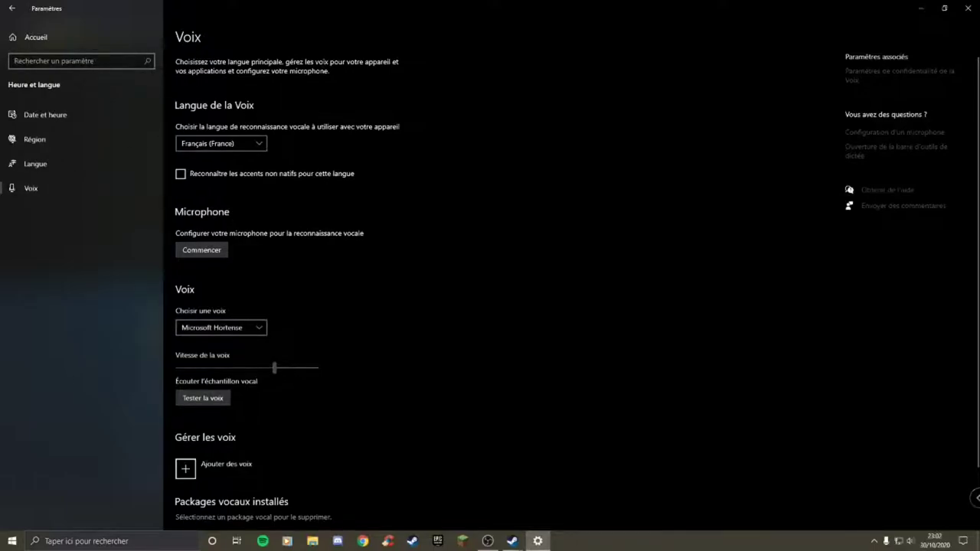
{"action": "left_click", "coordinate": [211, 398]}
{"action": "left_click", "coordinate": [968, 7]}
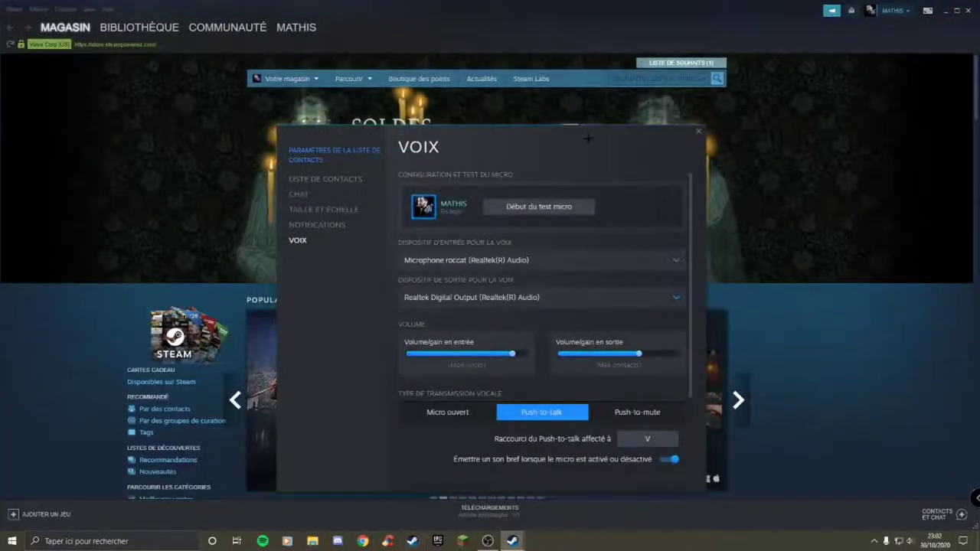